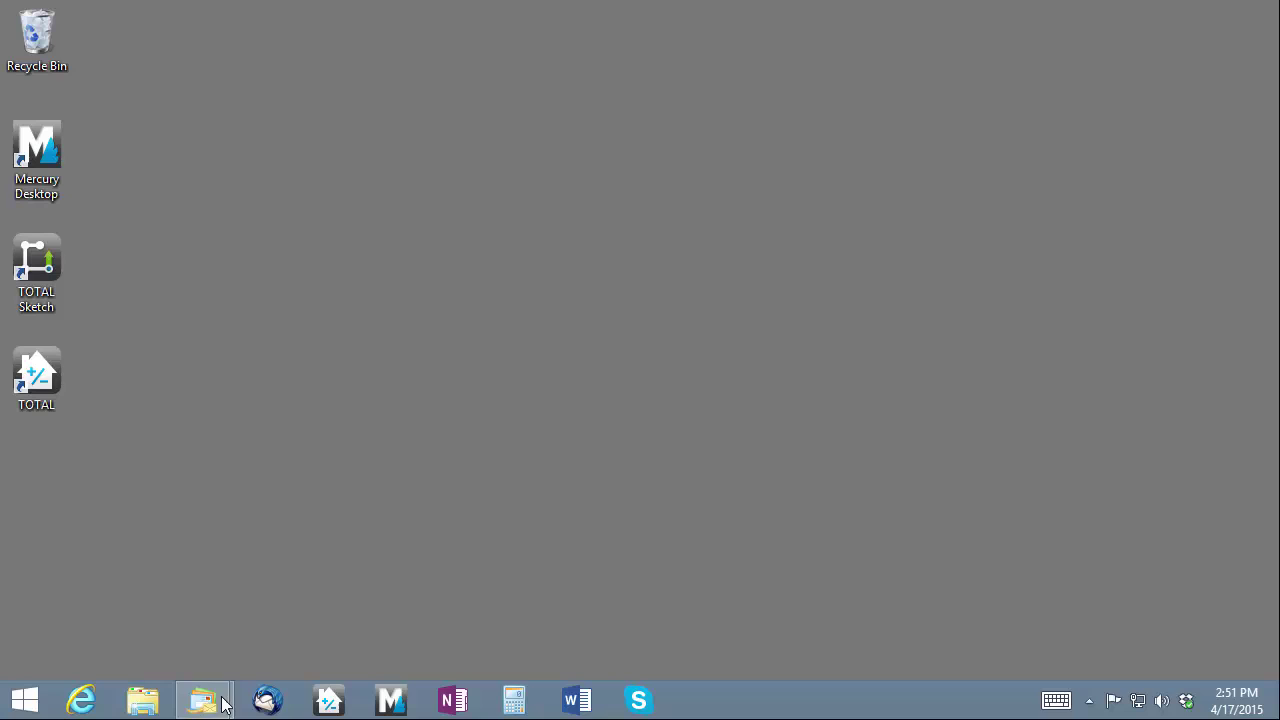
Open the Mercury Network order e-mail and enter the account e-mail and password on the vendor sign-in page
{"action": "mouse_move", "coordinate": [203, 700]}
{"action": "left_click", "coordinate": [330, 612]}
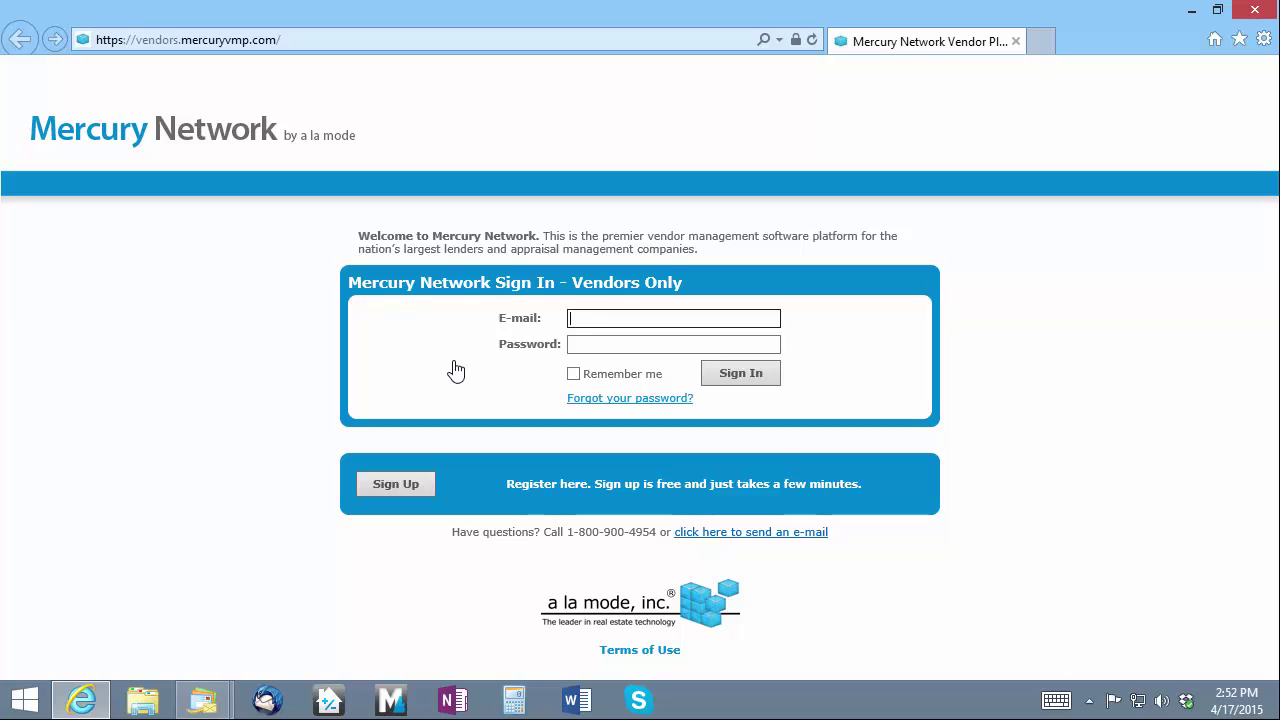
{"action": "key", "text": "Tab"}
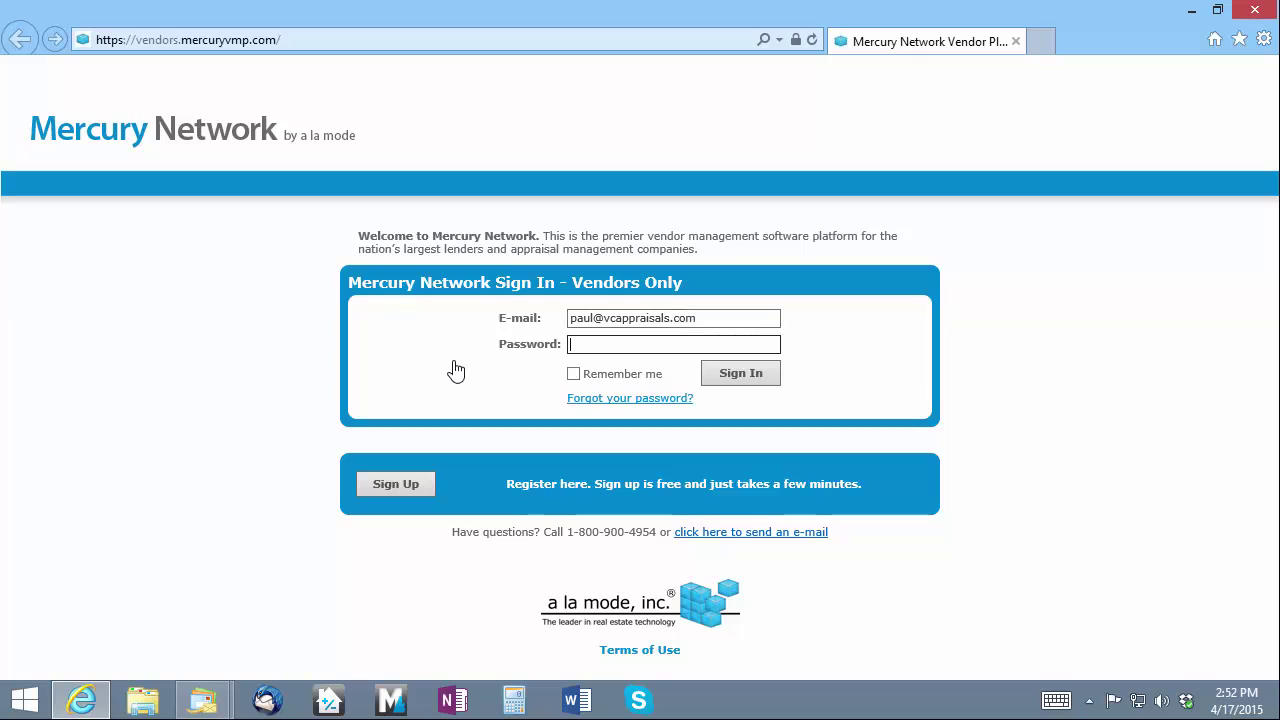
{"action": "type", "text": "•••••••••"}
{"action": "left_click", "coordinate": [766, 376]}
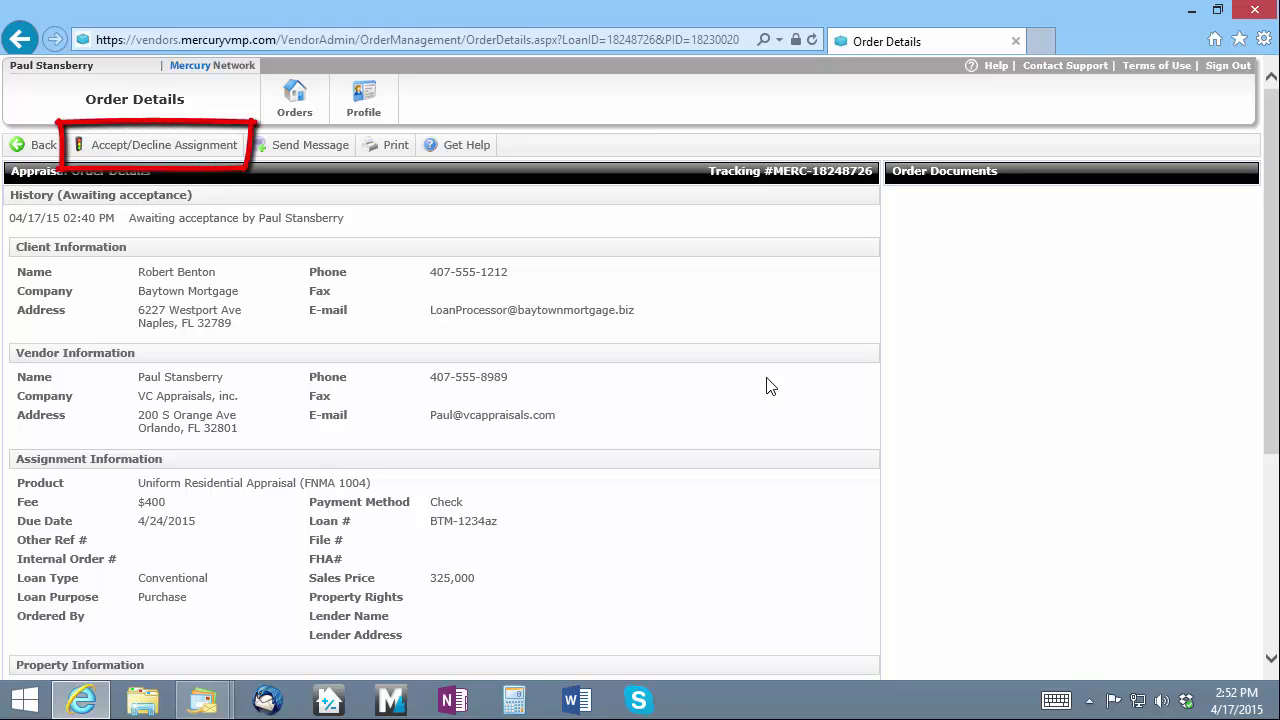
{"action": "left_click", "coordinate": [204, 153]}
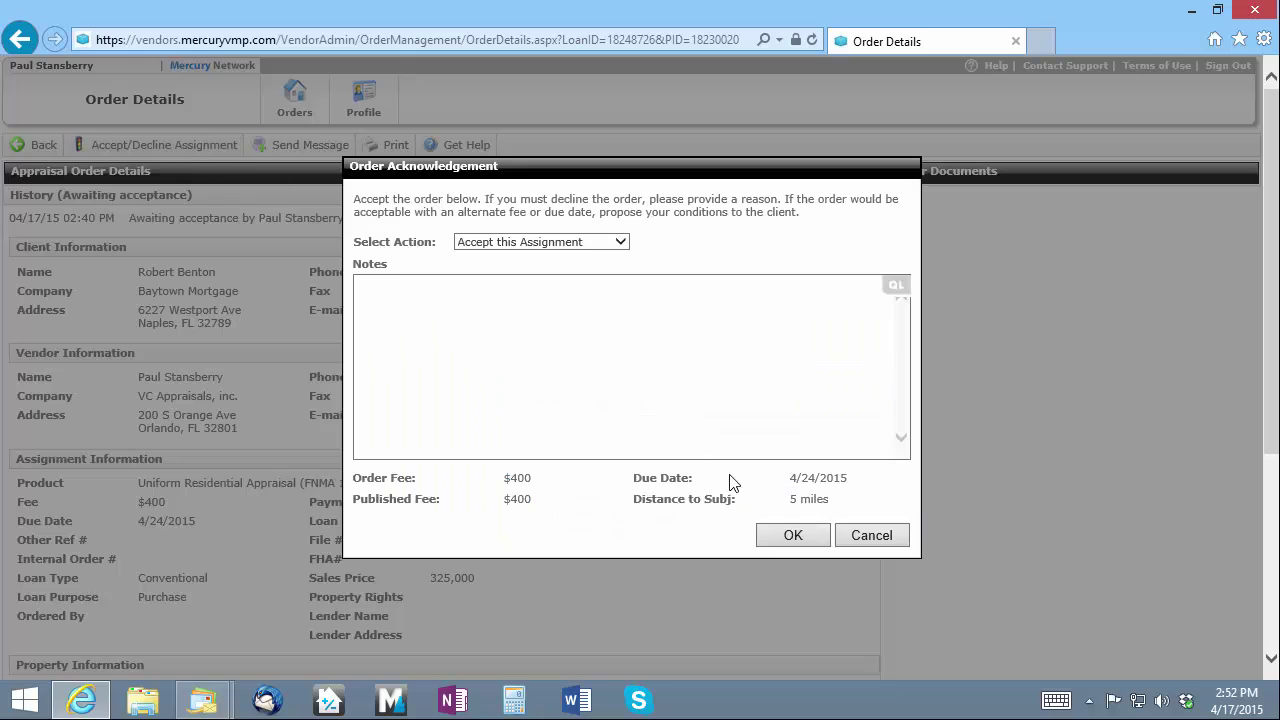
{"action": "left_click", "coordinate": [773, 537]}
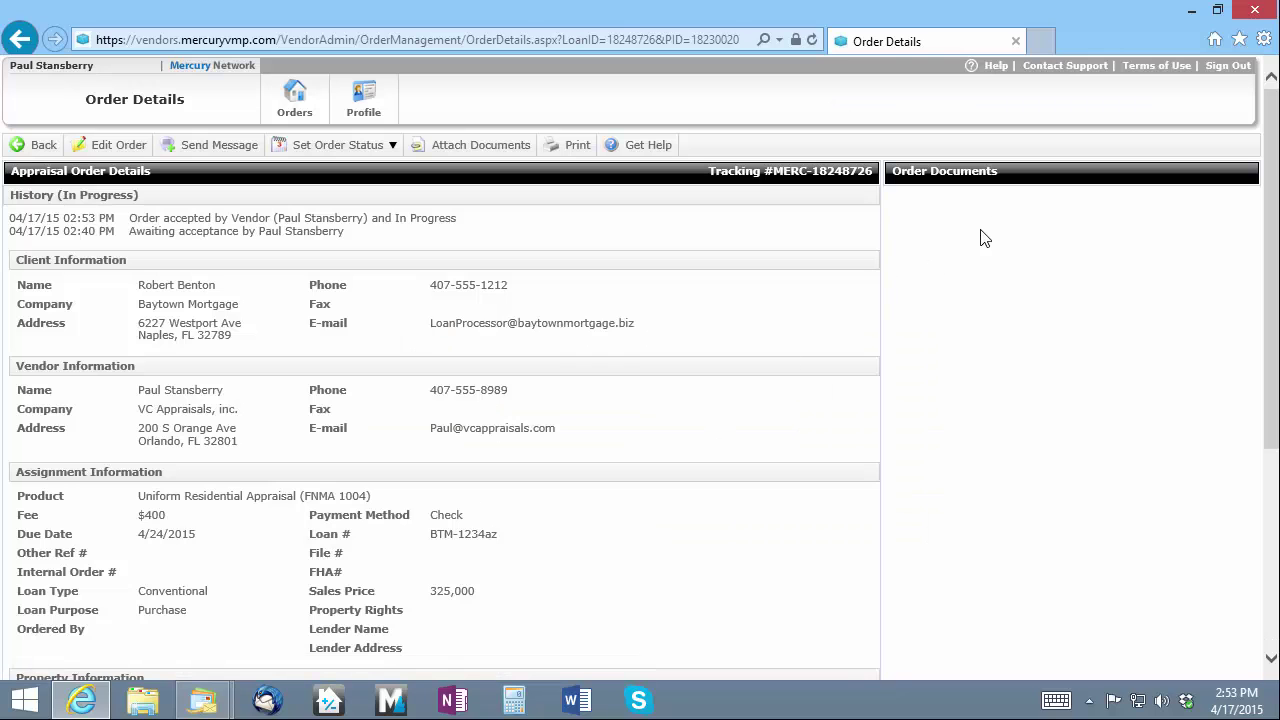
{"action": "left_click", "coordinate": [1254, 10]}
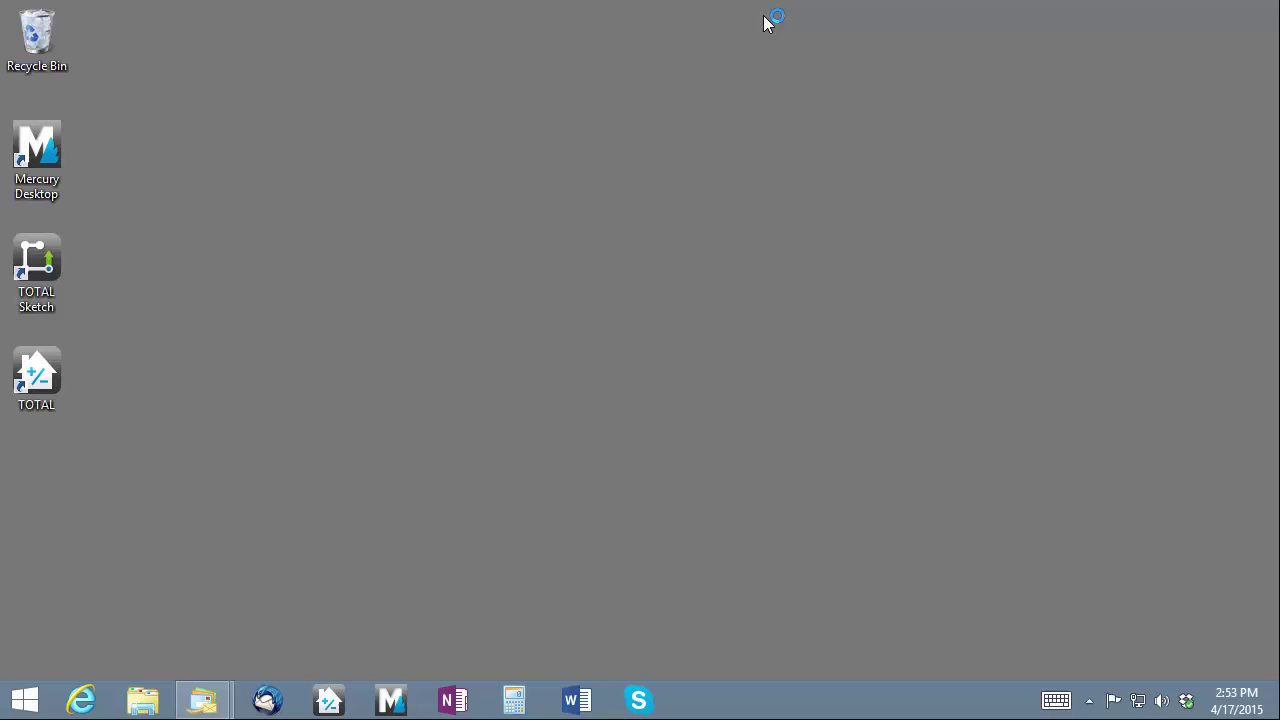
{"action": "left_click", "coordinate": [384, 695]}
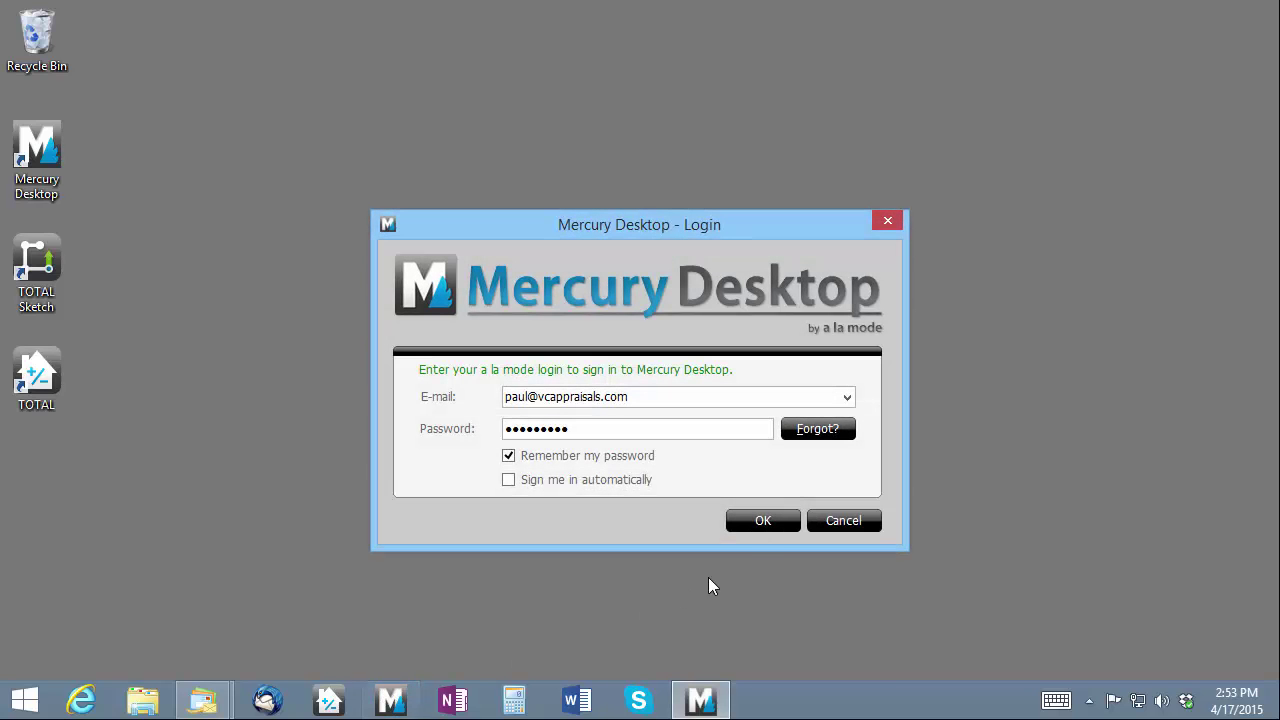
{"action": "left_click", "coordinate": [760, 522]}
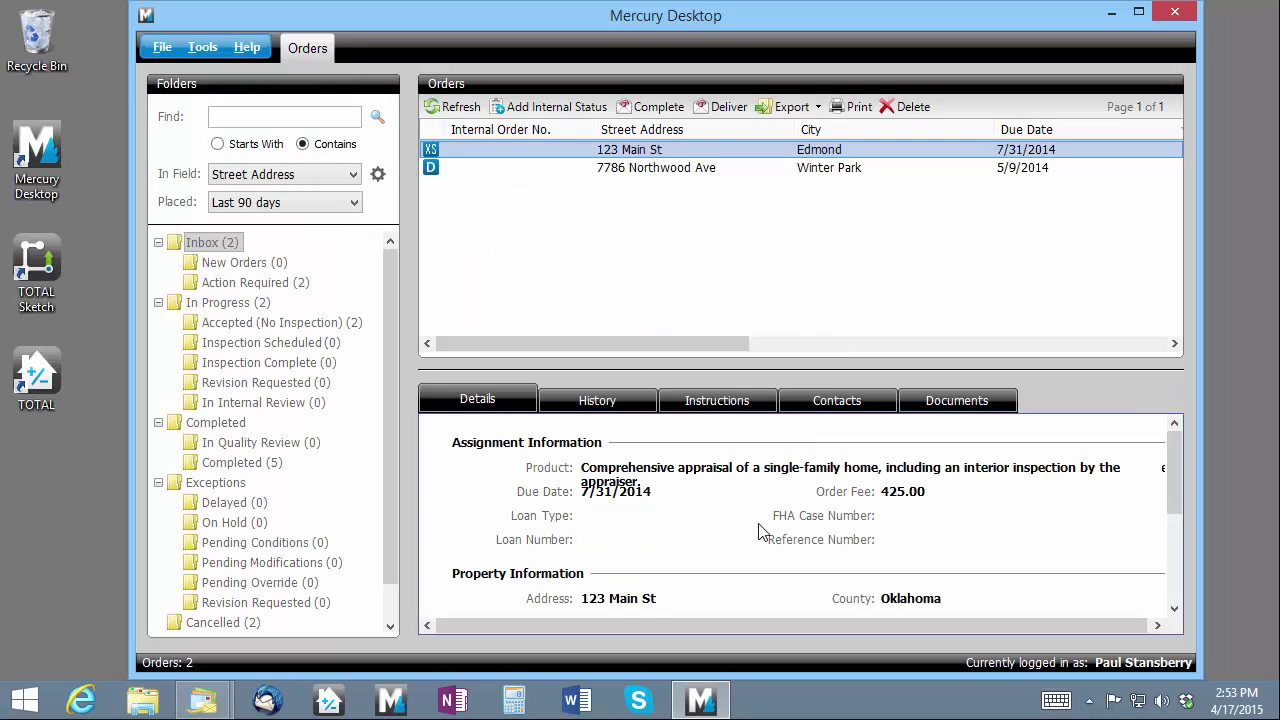
{"action": "left_click", "coordinate": [238, 306]}
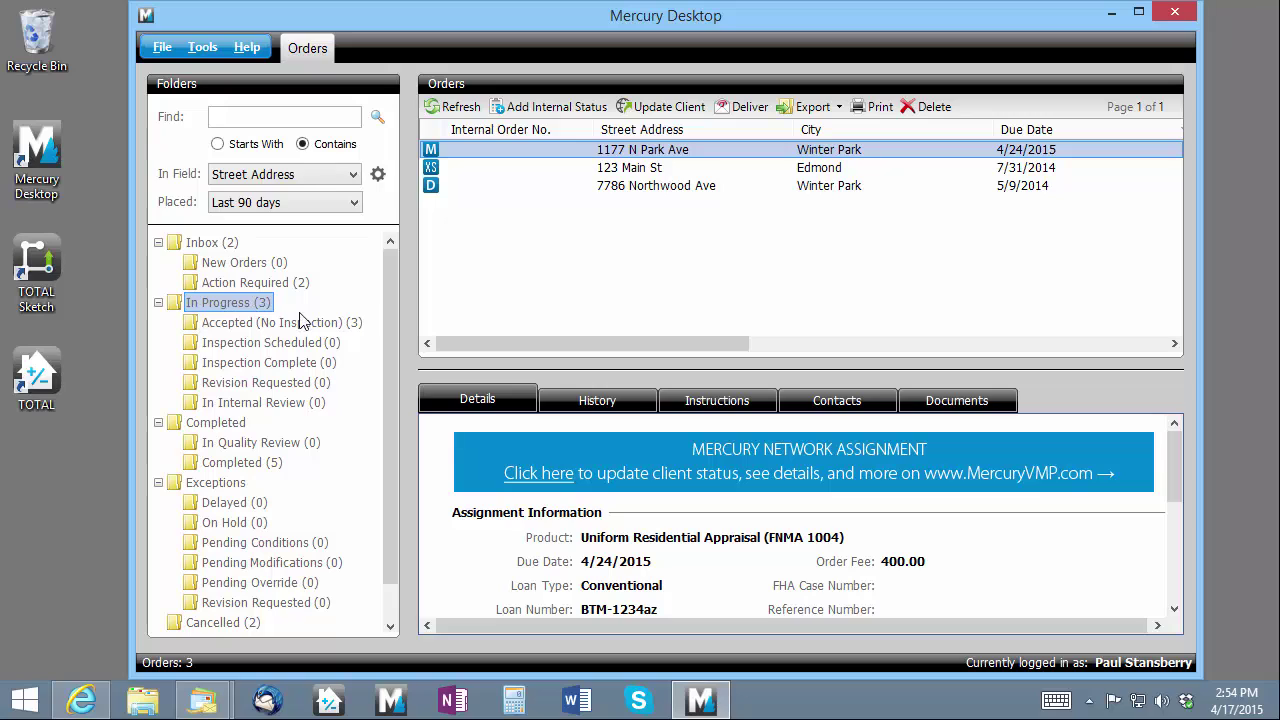
{"action": "left_click", "coordinate": [838, 108]}
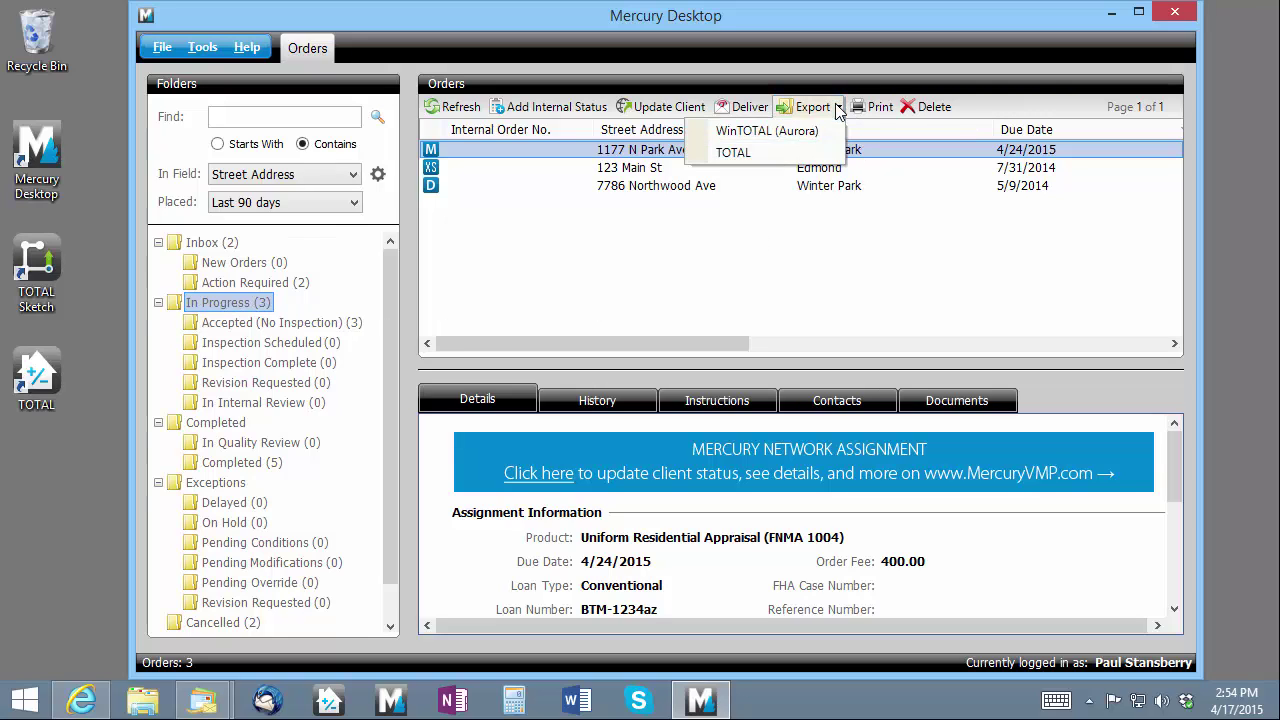
{"action": "left_click", "coordinate": [812, 154]}
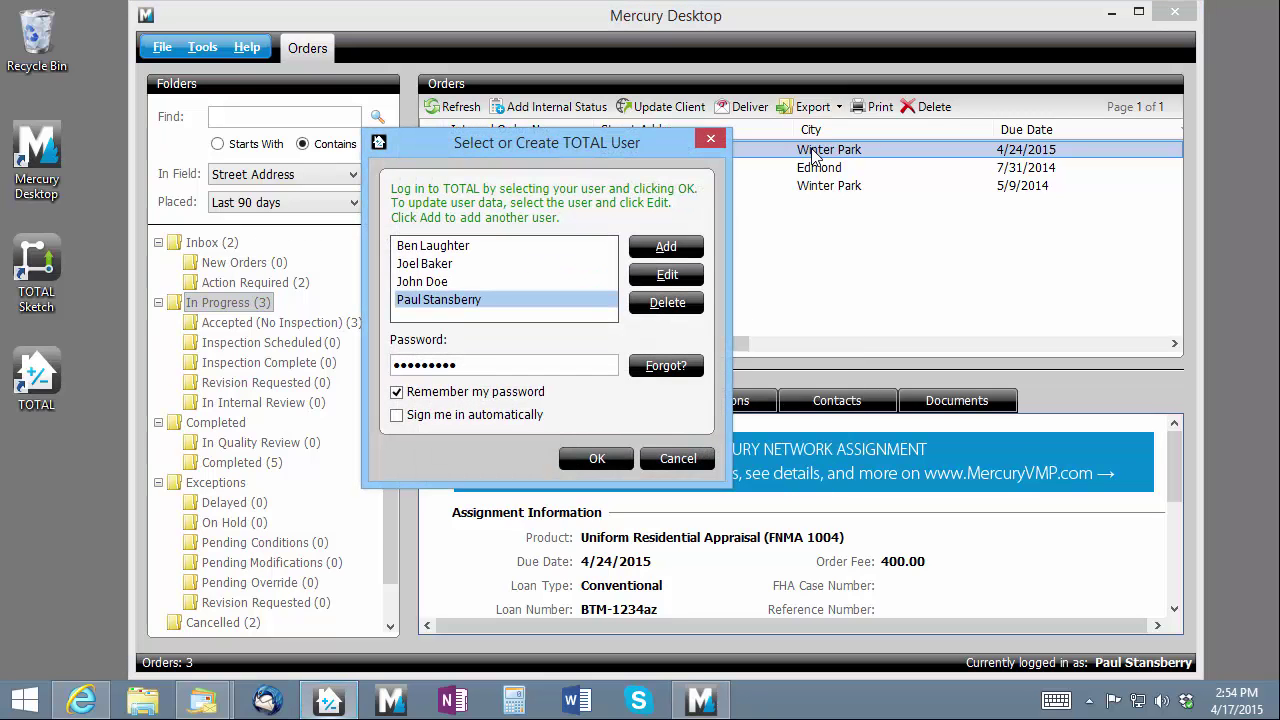
{"action": "left_click", "coordinate": [597, 458]}
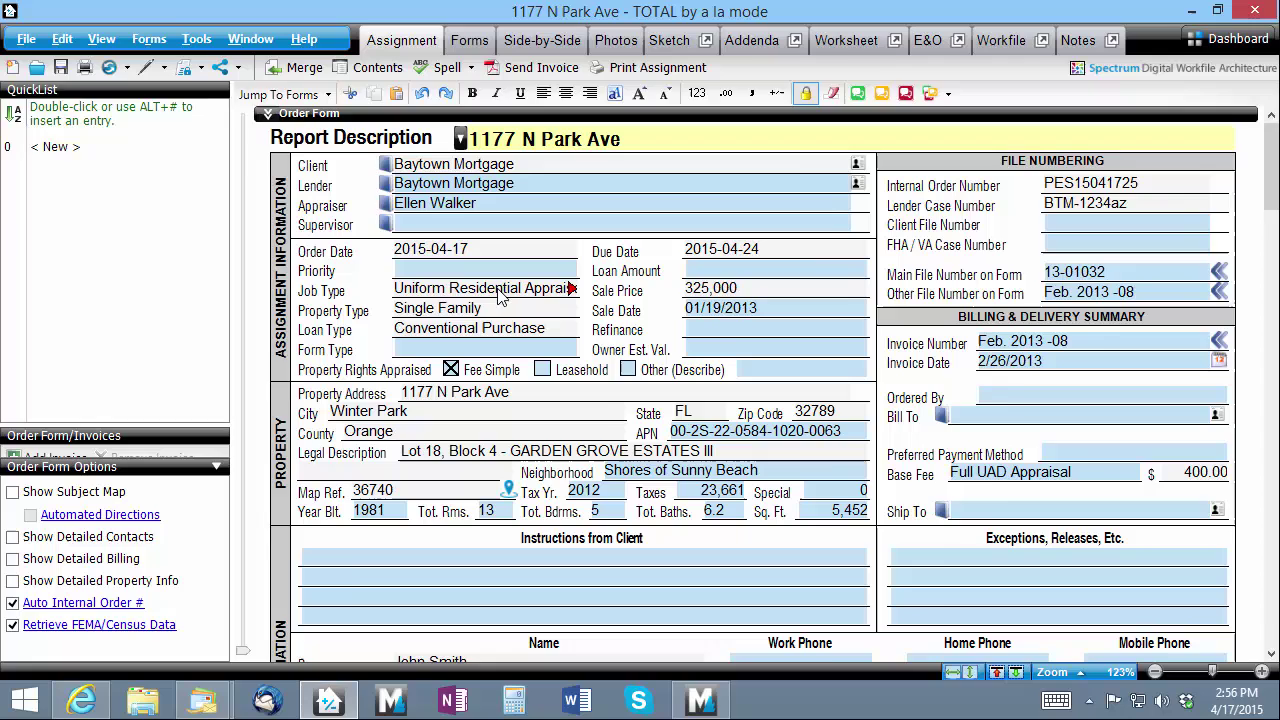
{"action": "left_click", "coordinate": [1191, 14]}
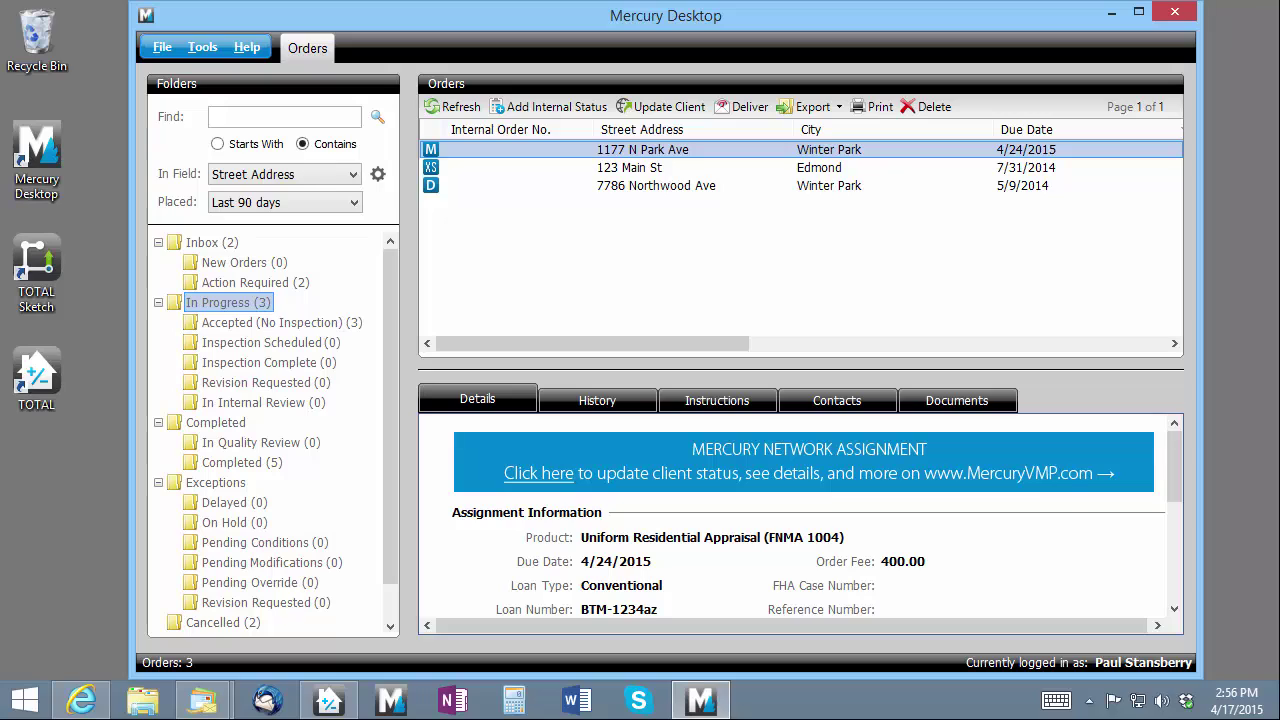
Set internal status Inspection Has Been Scheduled, 4/20/2015 9:00 AM, comment 'Homeowner will meet appraiser.'
{"action": "left_click", "coordinate": [533, 320]}
{"action": "left_click", "coordinate": [563, 110]}
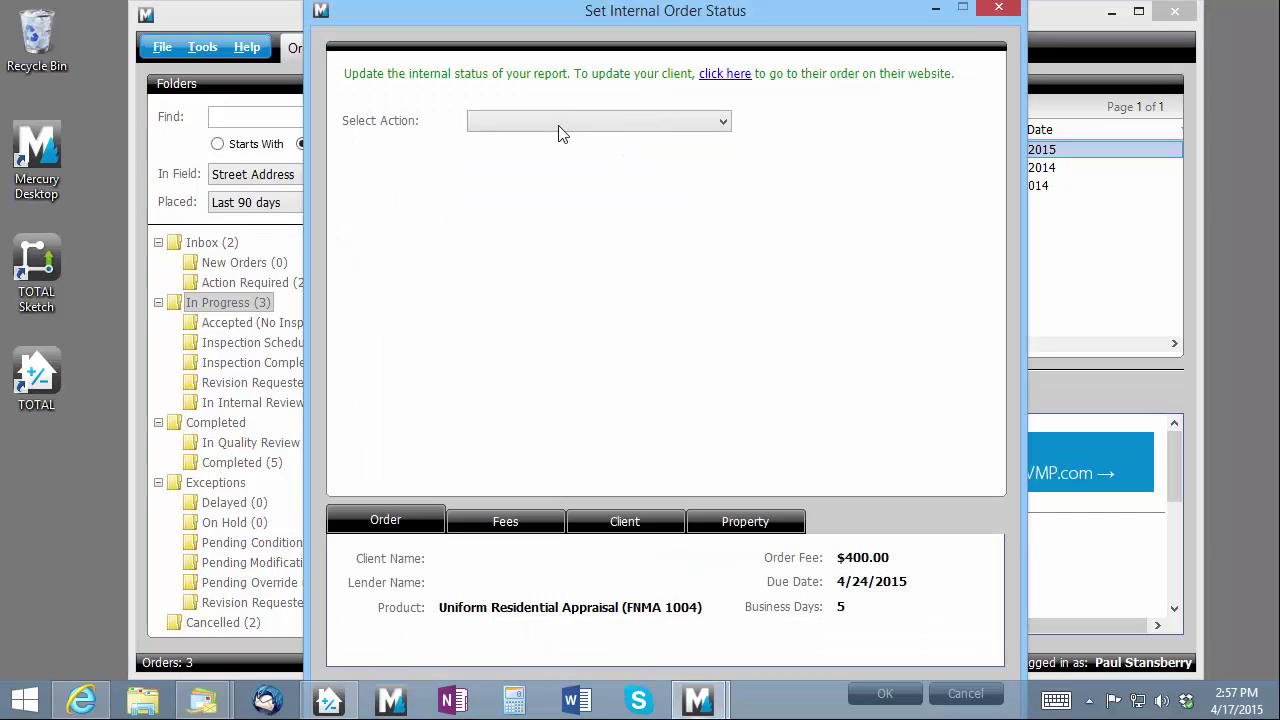
{"action": "left_click", "coordinate": [592, 128]}
{"action": "left_click", "coordinate": [603, 157]}
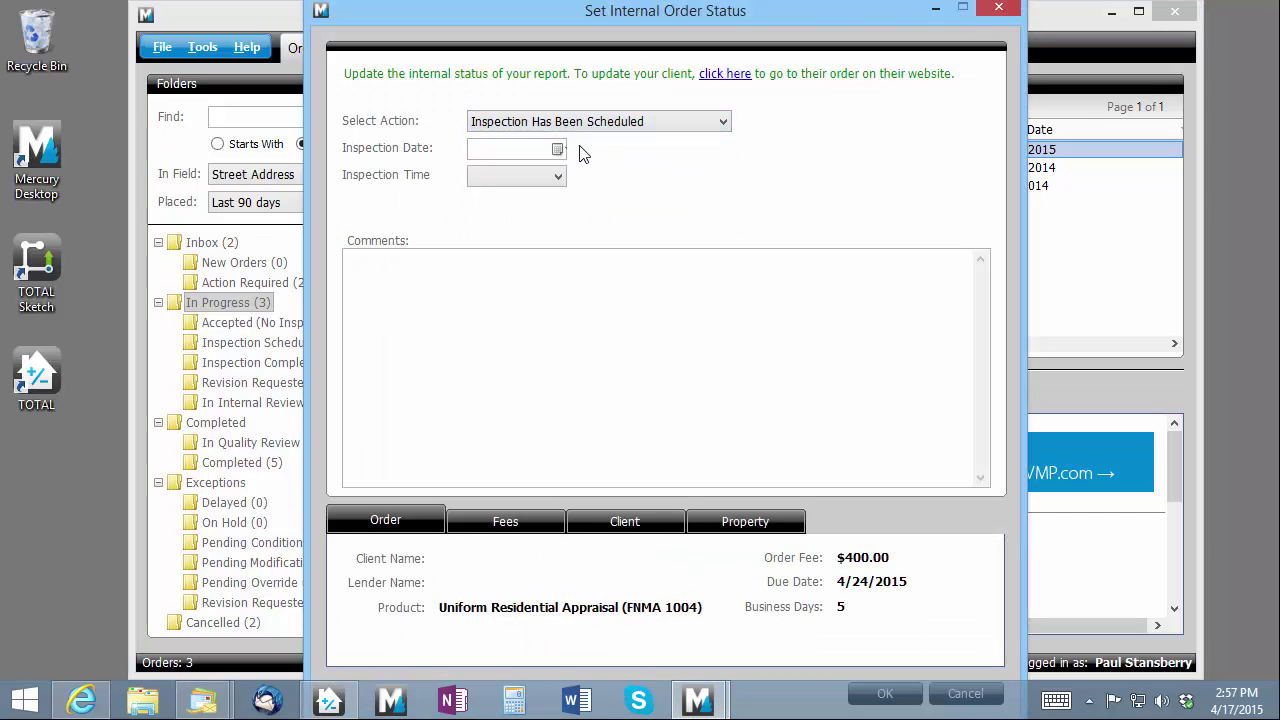
{"action": "left_click", "coordinate": [558, 149]}
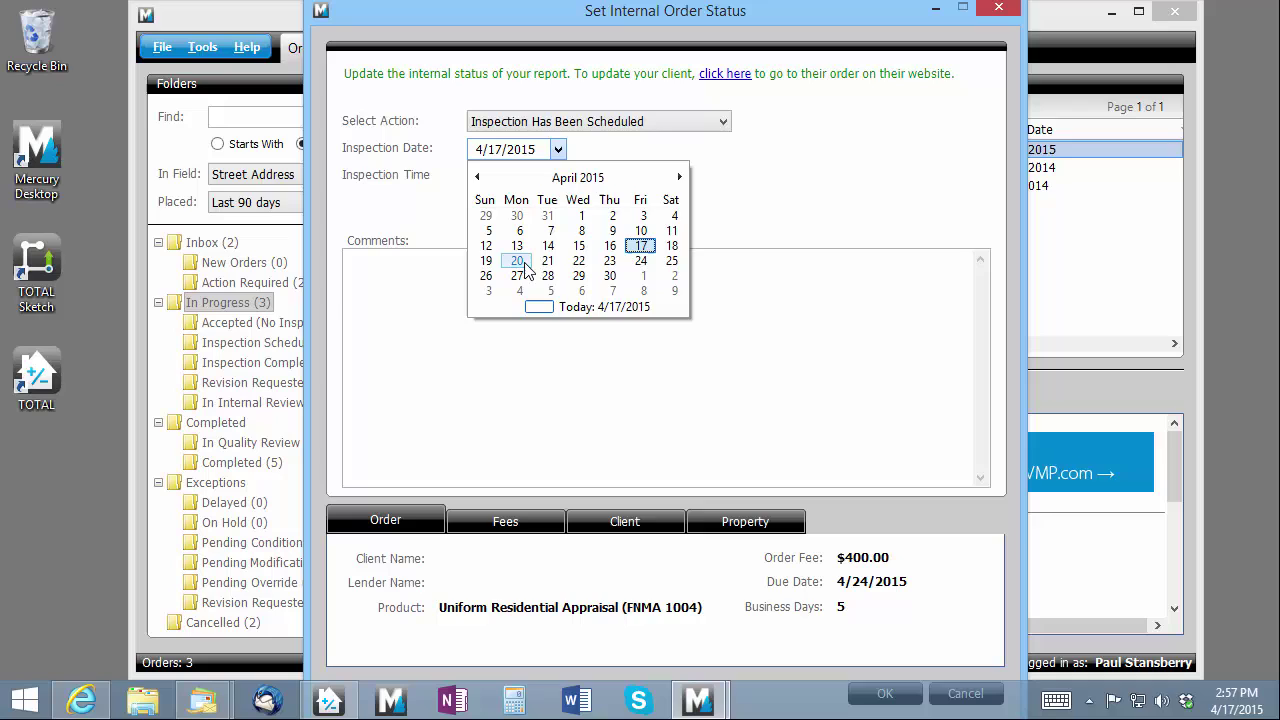
{"action": "left_click", "coordinate": [525, 266]}
{"action": "left_click", "coordinate": [558, 177]}
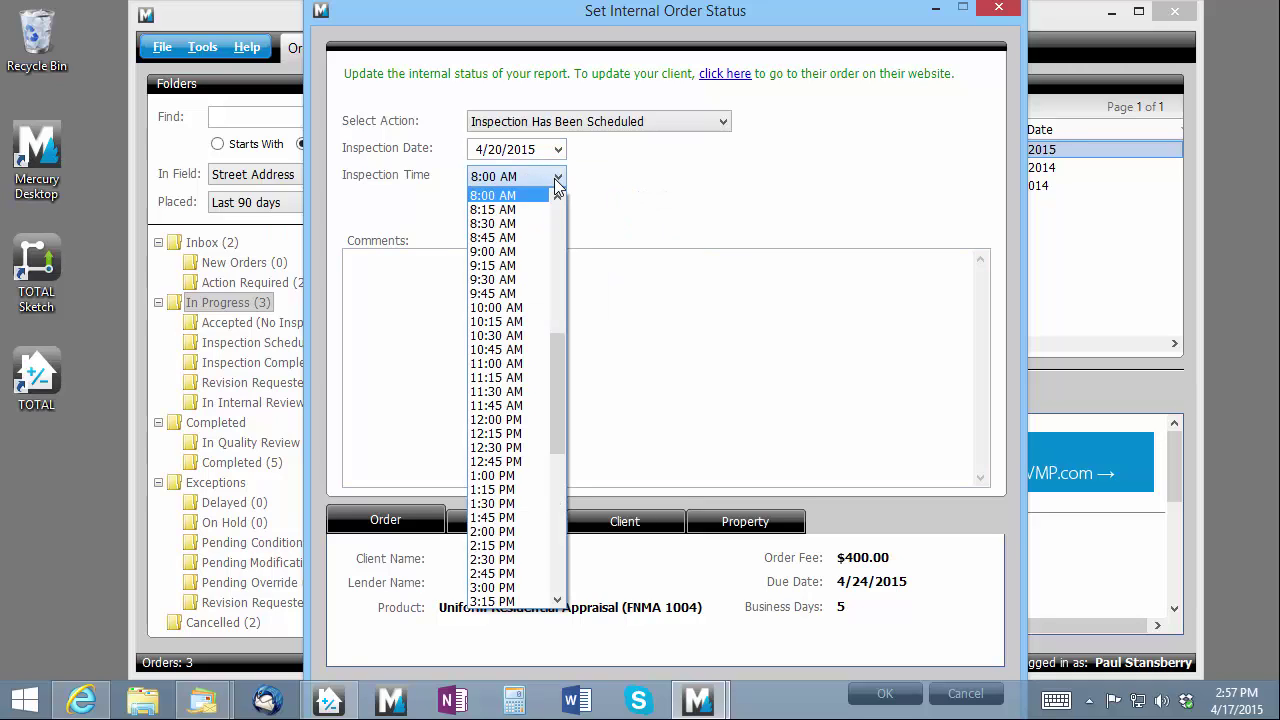
{"action": "left_click", "coordinate": [507, 252]}
{"action": "left_click", "coordinate": [639, 356]}
{"action": "type", "text": "Homeo"}
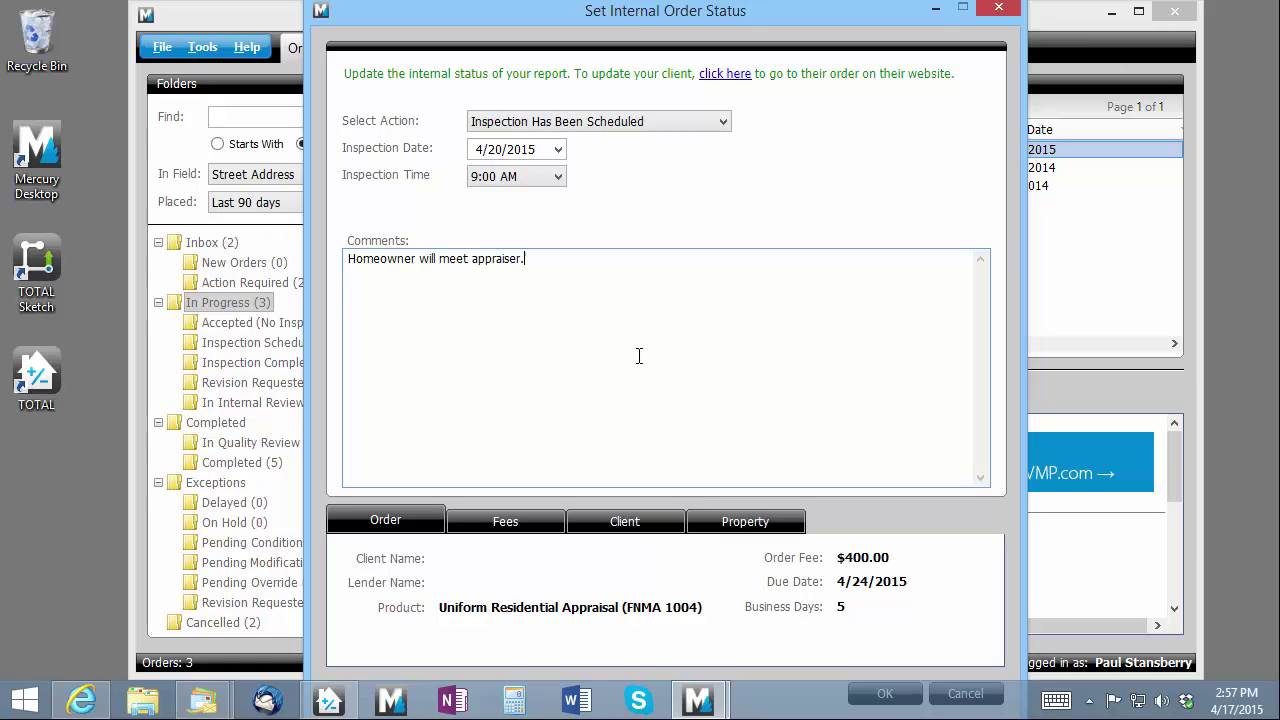
{"action": "type", "text": "wner will meet appraiser."}
{"action": "key", "text": "Tab"}
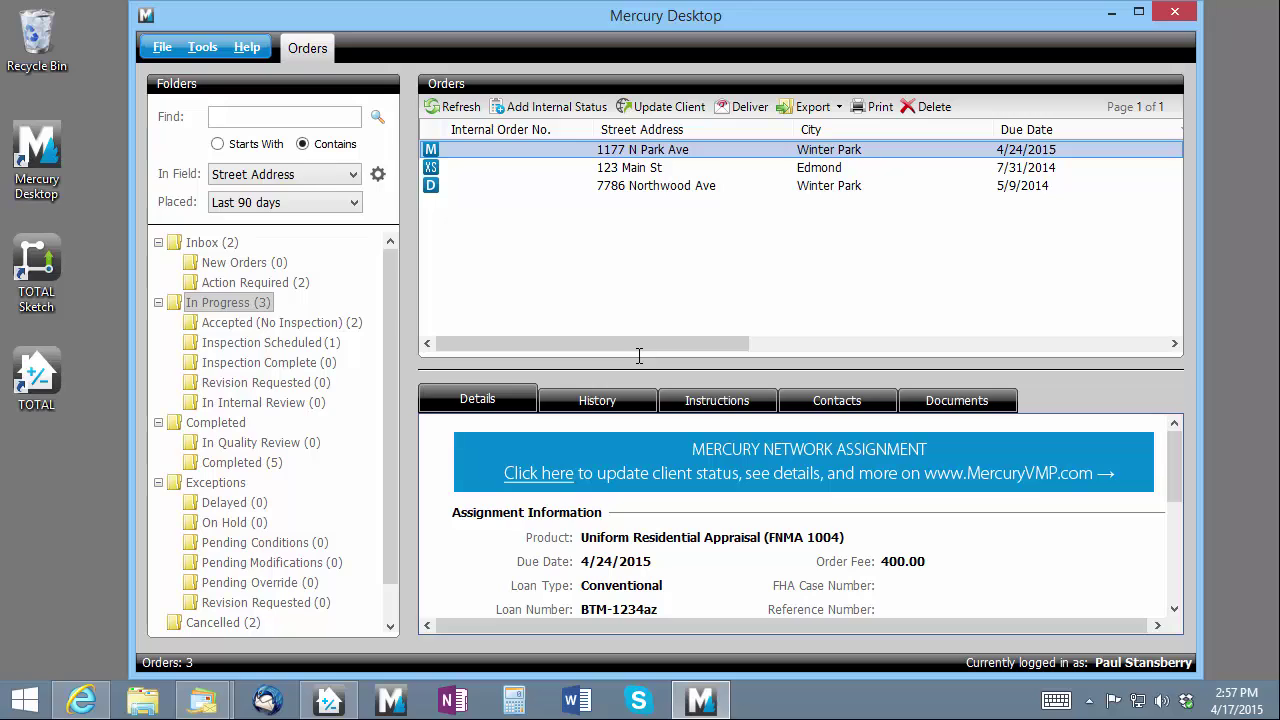
Show the order's History tab to review the 4/20/2015 Inspection Scheduled entry
{"action": "left_click", "coordinate": [626, 401]}
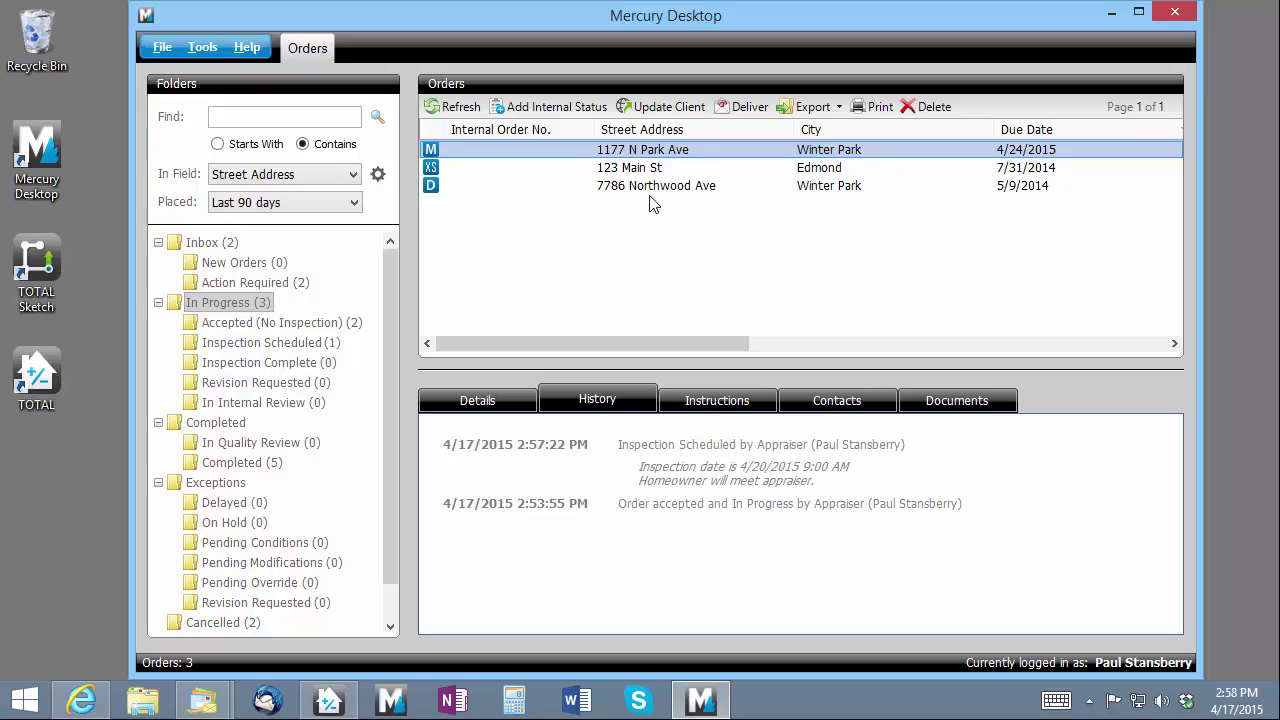
On the client website, set the order status to Inspection Complete dated April 20, then close the browser
{"action": "left_click", "coordinate": [667, 110]}
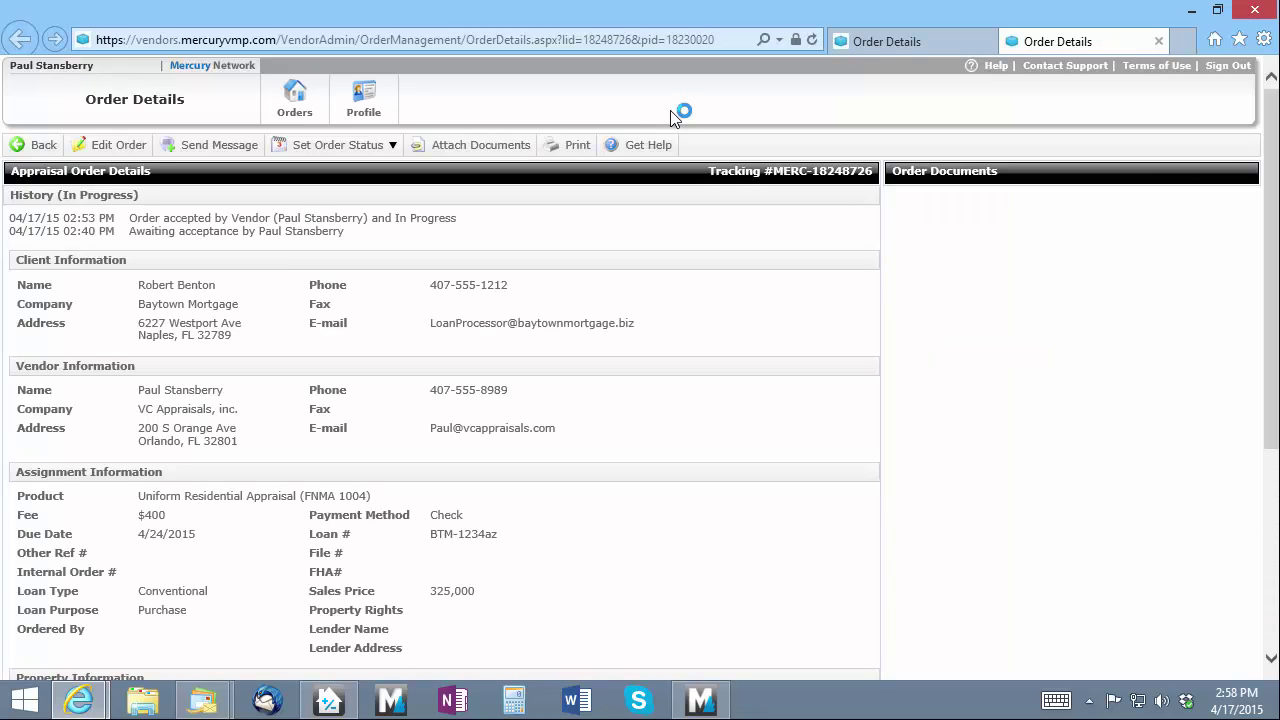
{"action": "left_click", "coordinate": [383, 150]}
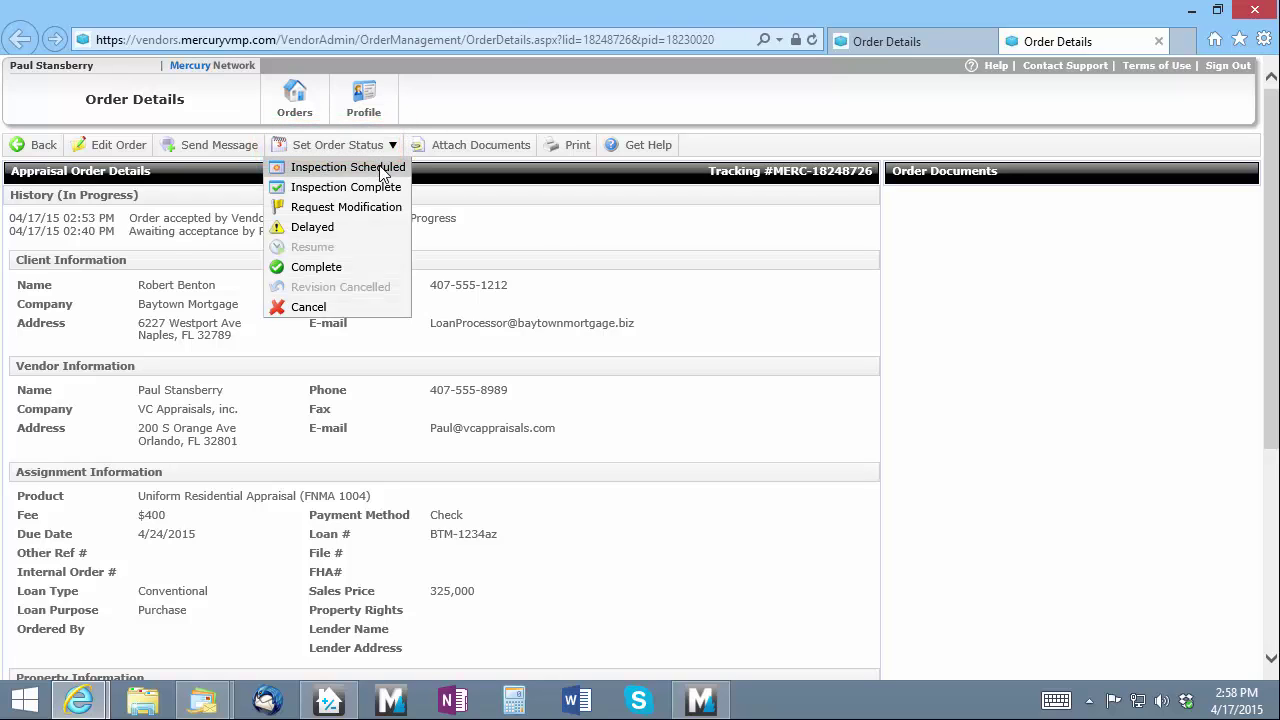
{"action": "left_click", "coordinate": [378, 190]}
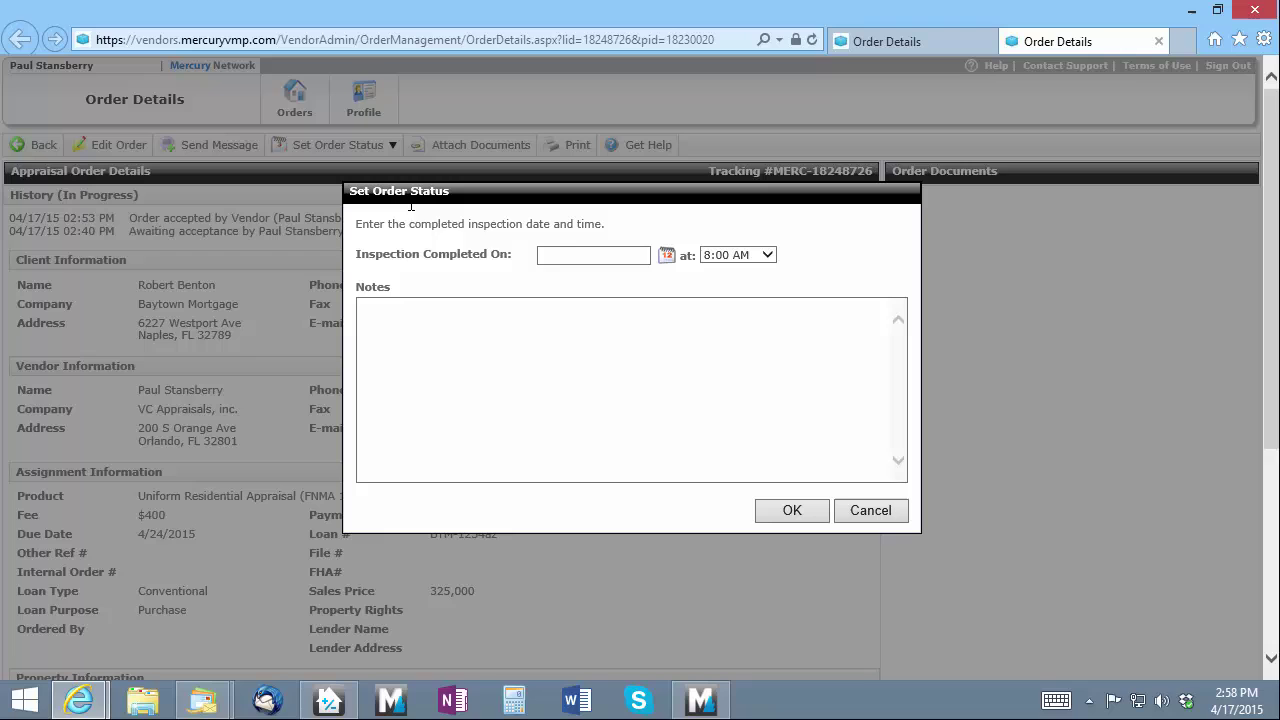
{"action": "left_click", "coordinate": [667, 258]}
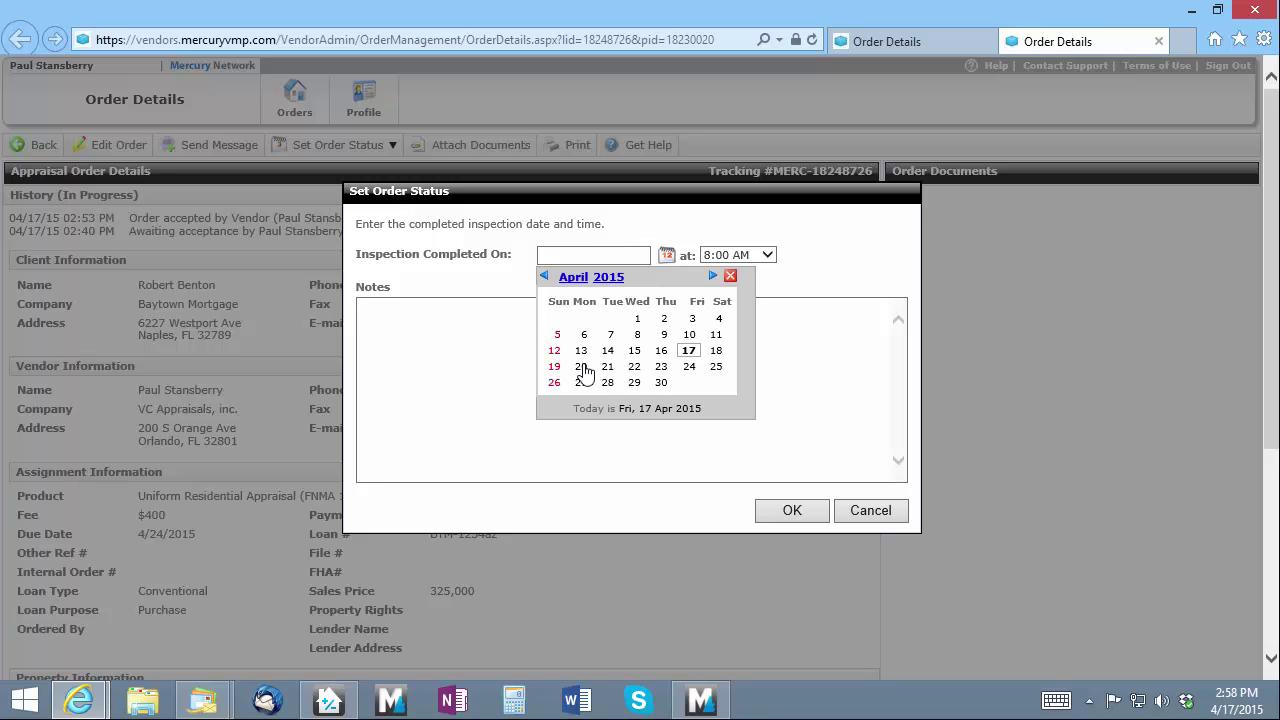
{"action": "left_click", "coordinate": [580, 366]}
{"action": "left_click", "coordinate": [778, 508]}
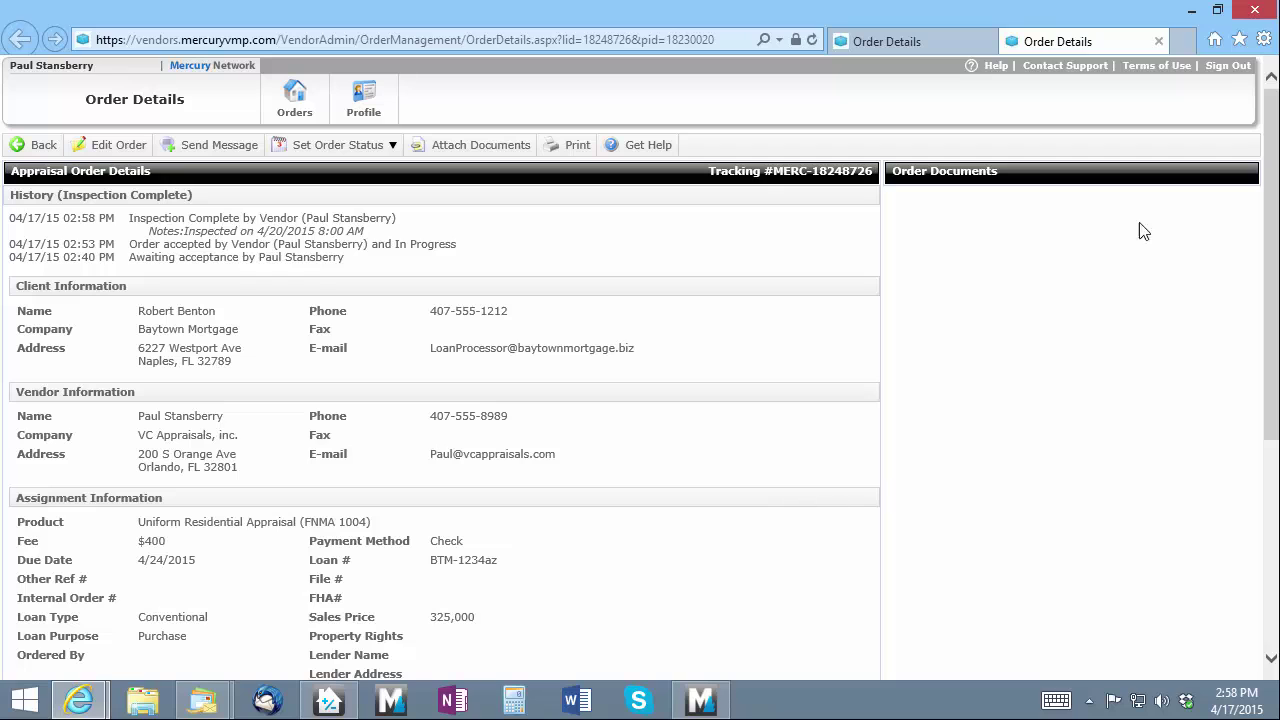
{"action": "left_click", "coordinate": [1254, 14]}
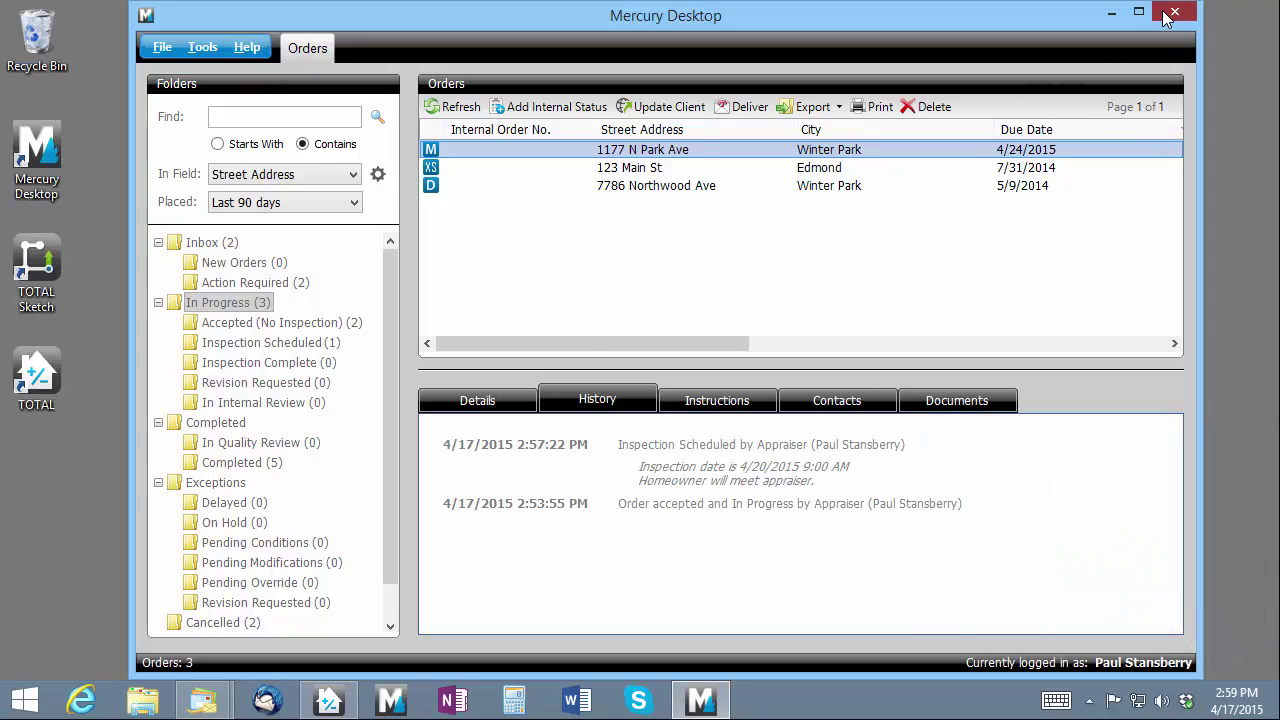
Close Mercury Desktop, restore the TOTAL report, and deliver it using the linked Mercury Desktop plugin
{"action": "left_click", "coordinate": [1174, 12]}
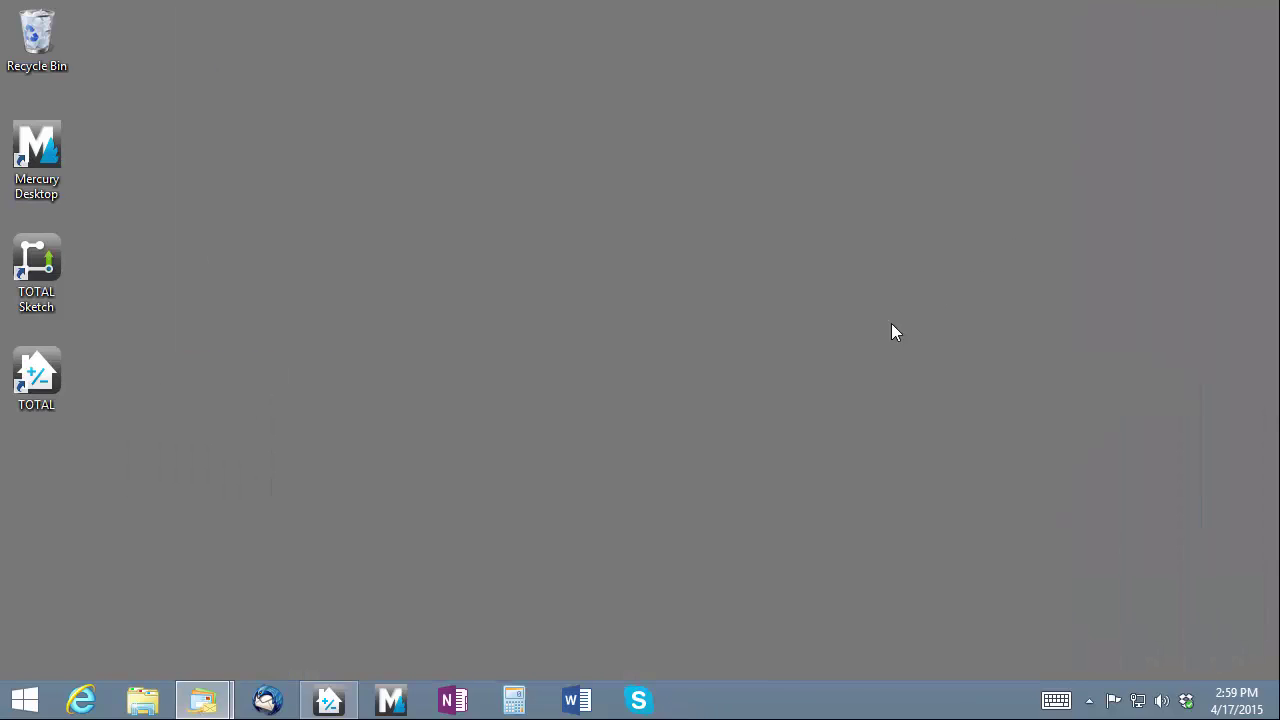
{"action": "left_click", "coordinate": [328, 700]}
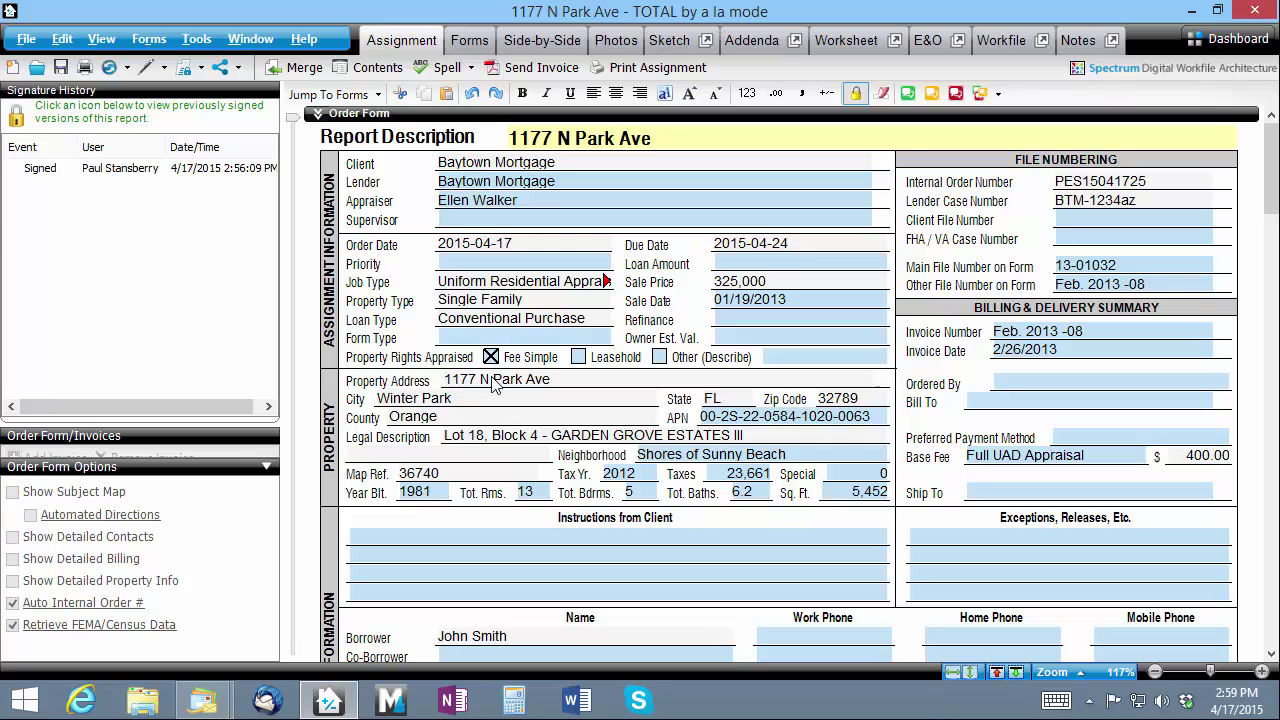
{"action": "left_click", "coordinate": [202, 69]}
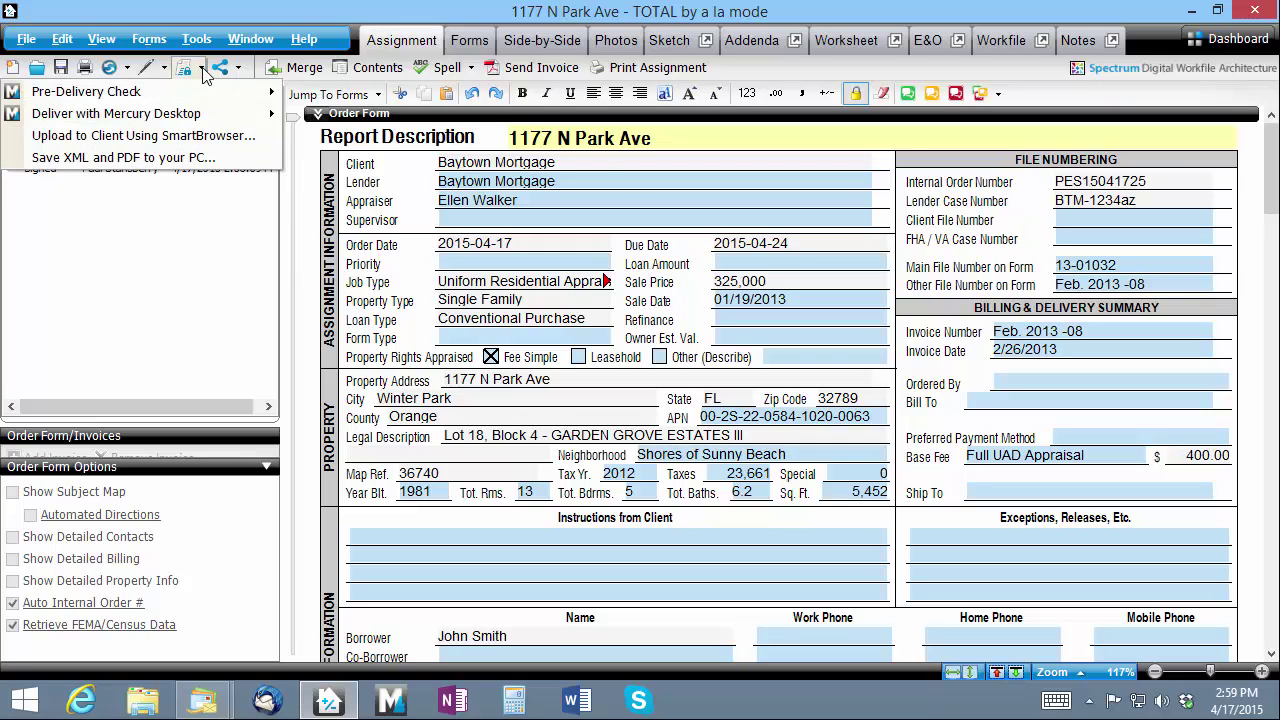
{"action": "mouse_move", "coordinate": [150, 113]}
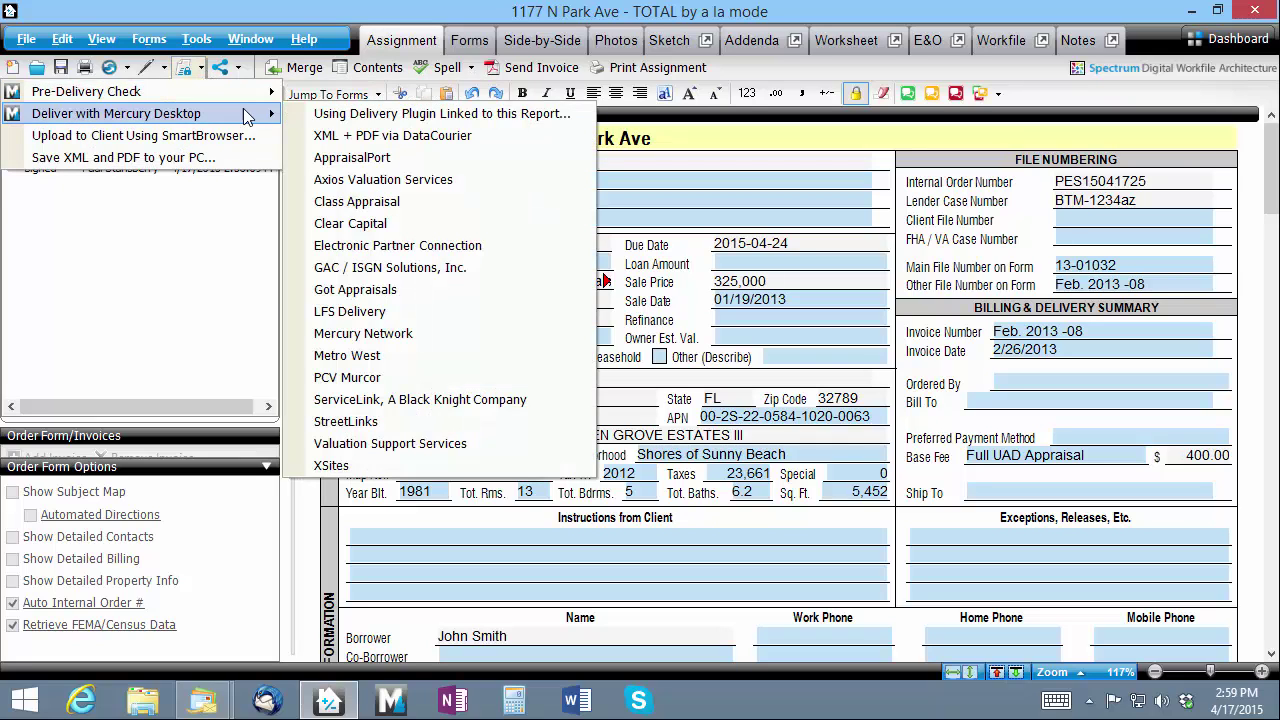
{"action": "left_click", "coordinate": [378, 120]}
{"action": "left_click", "coordinate": [885, 537]}
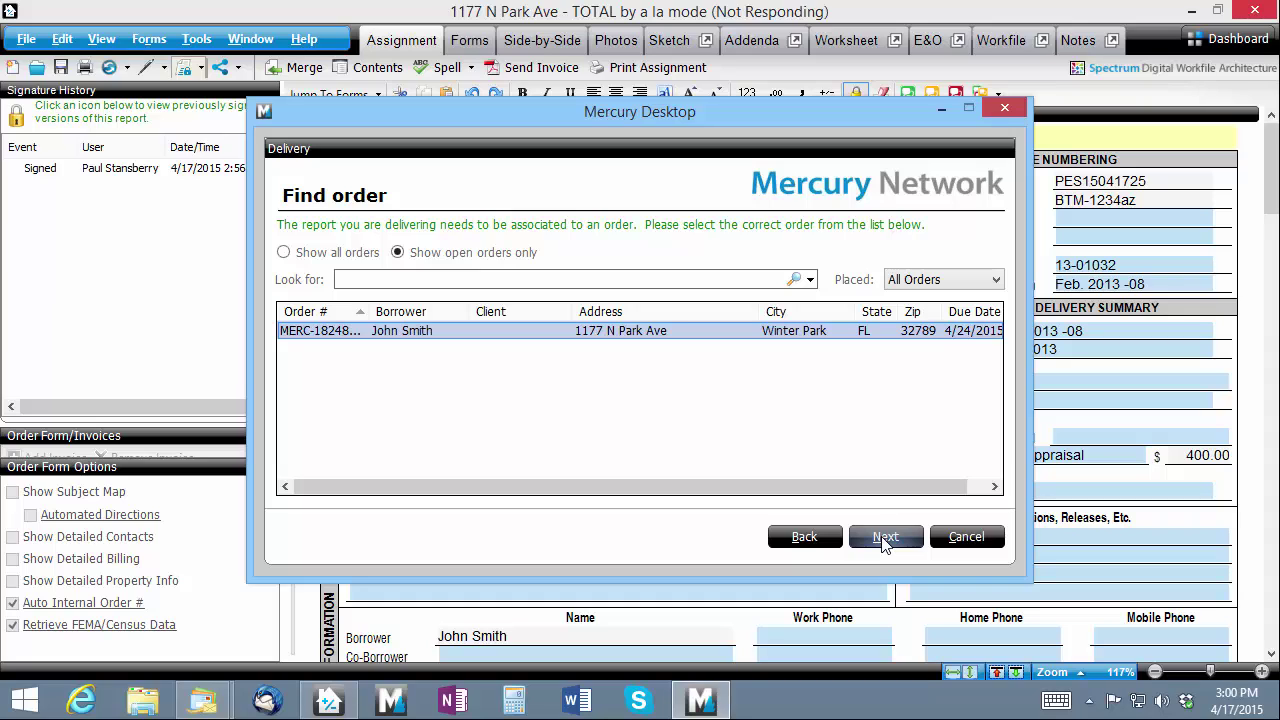
{"action": "left_click", "coordinate": [884, 537]}
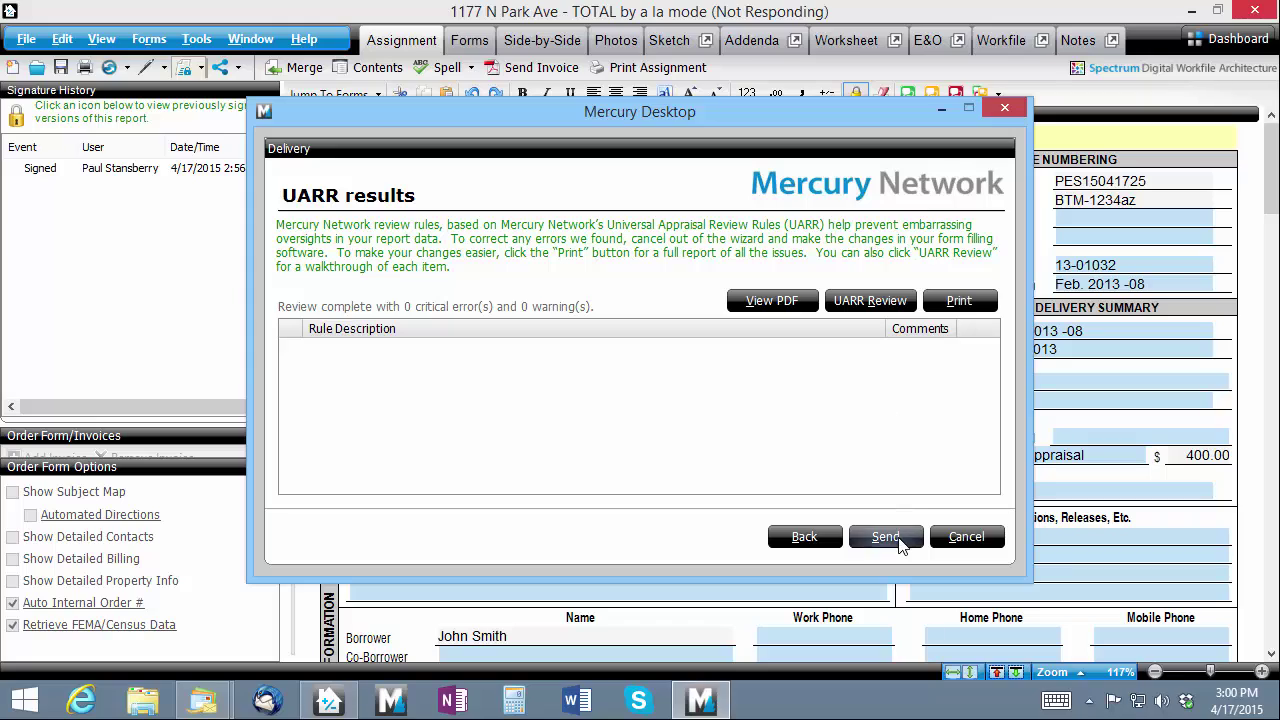
{"action": "left_click", "coordinate": [900, 540]}
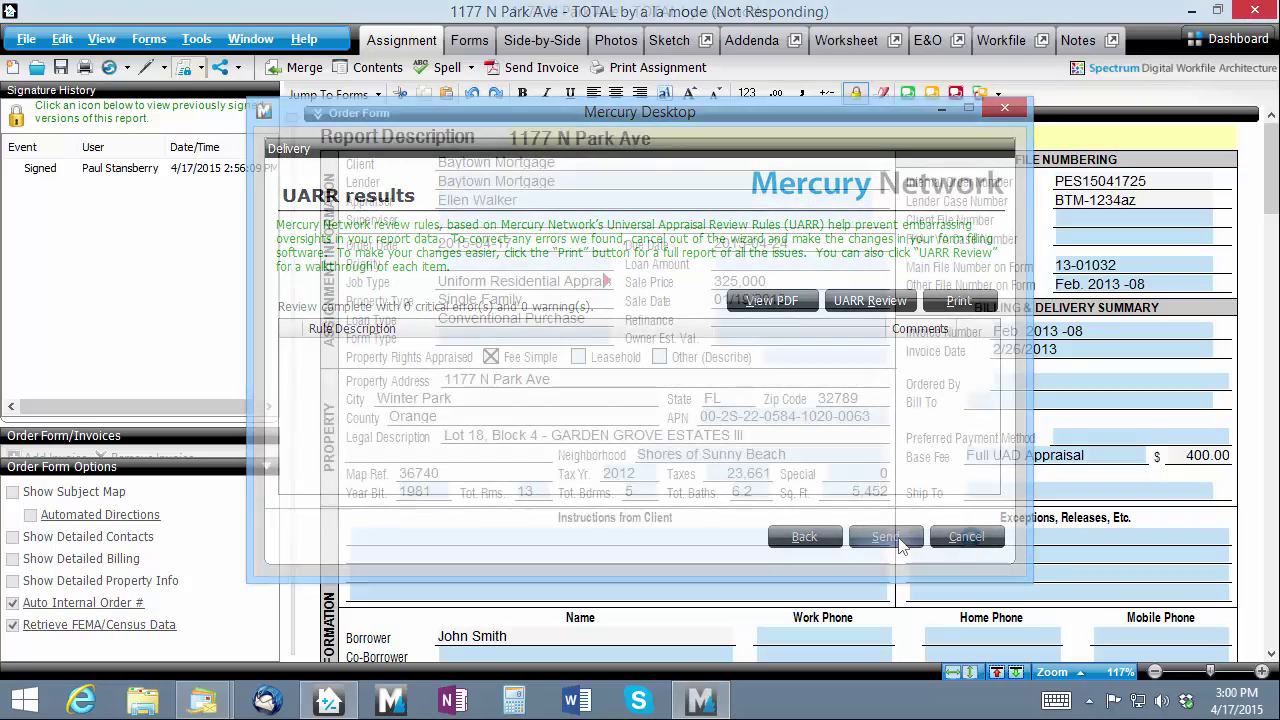